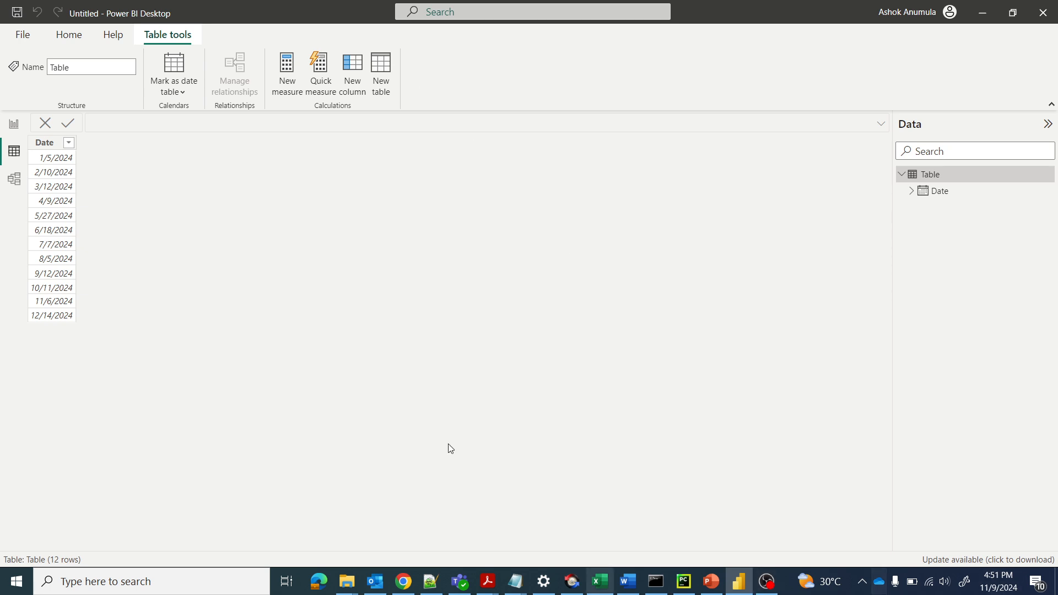
Add a new calculated column to the table and begin its formula with the name QuarterEnd.
left_click(353, 72)
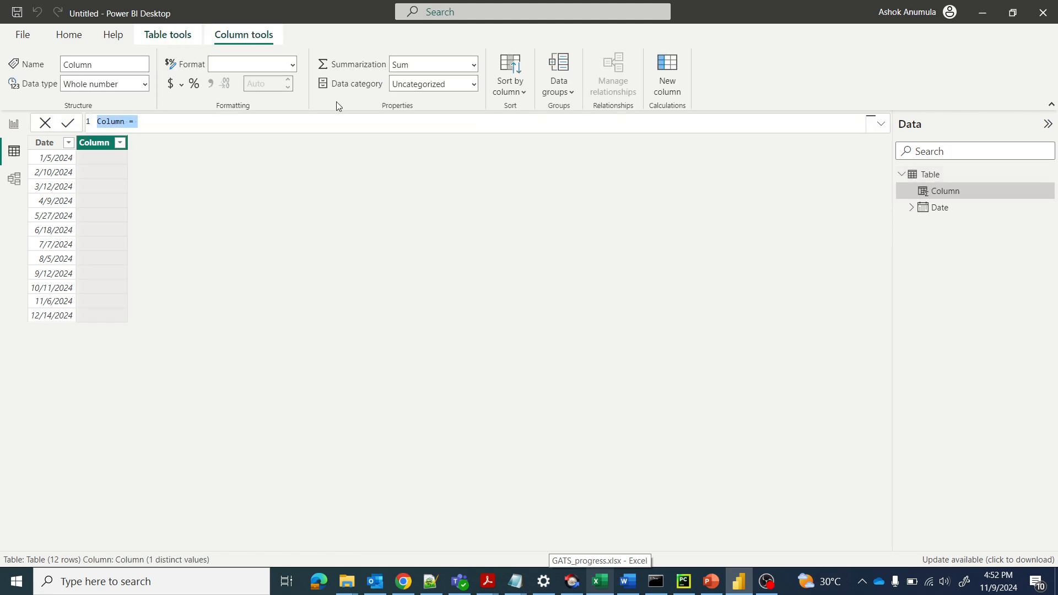
type("QuarterEnd")
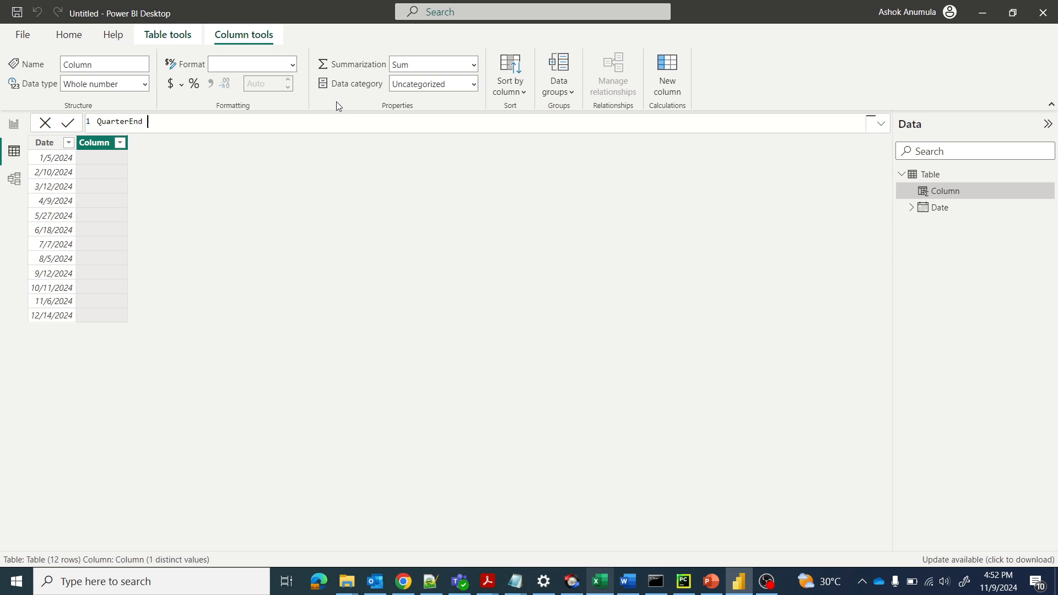
type(" =")
key("ctrl+2")
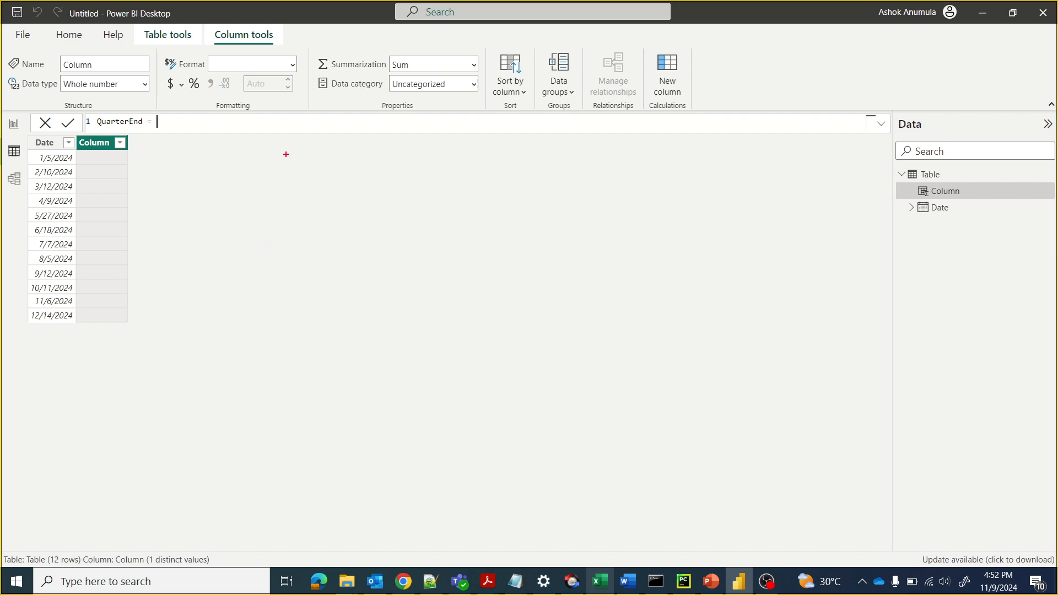
left_click_drag(288, 158, 287, 173)
type("first day of last mon")
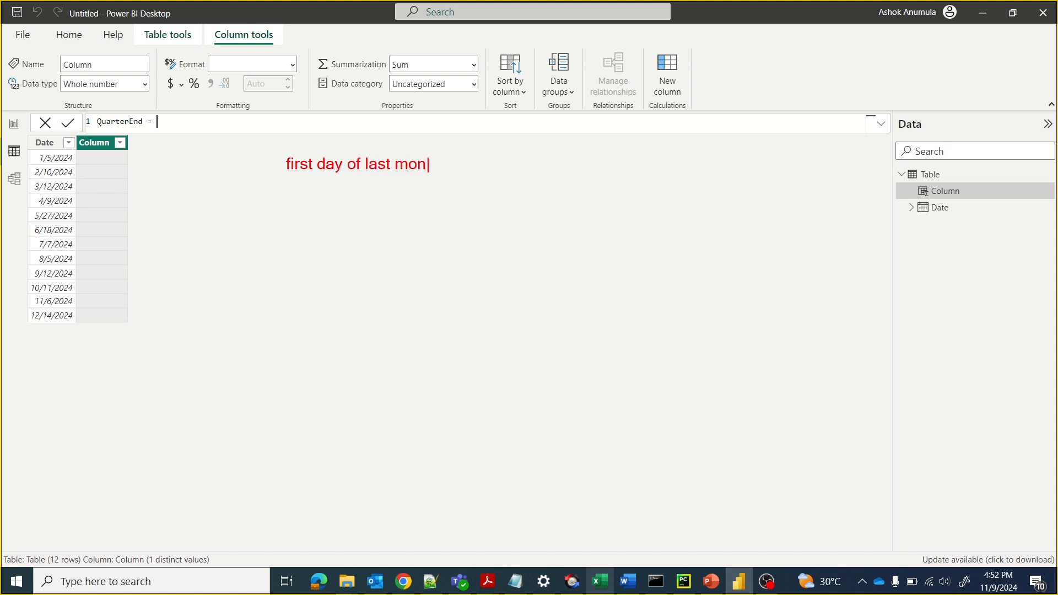
type("th of each quarter")
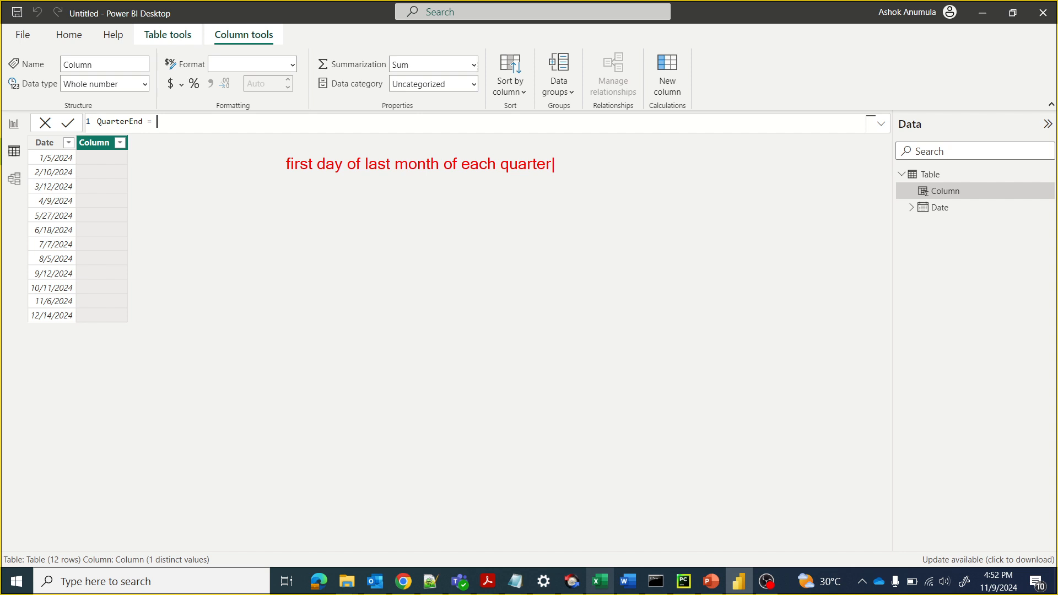
key("Escape")
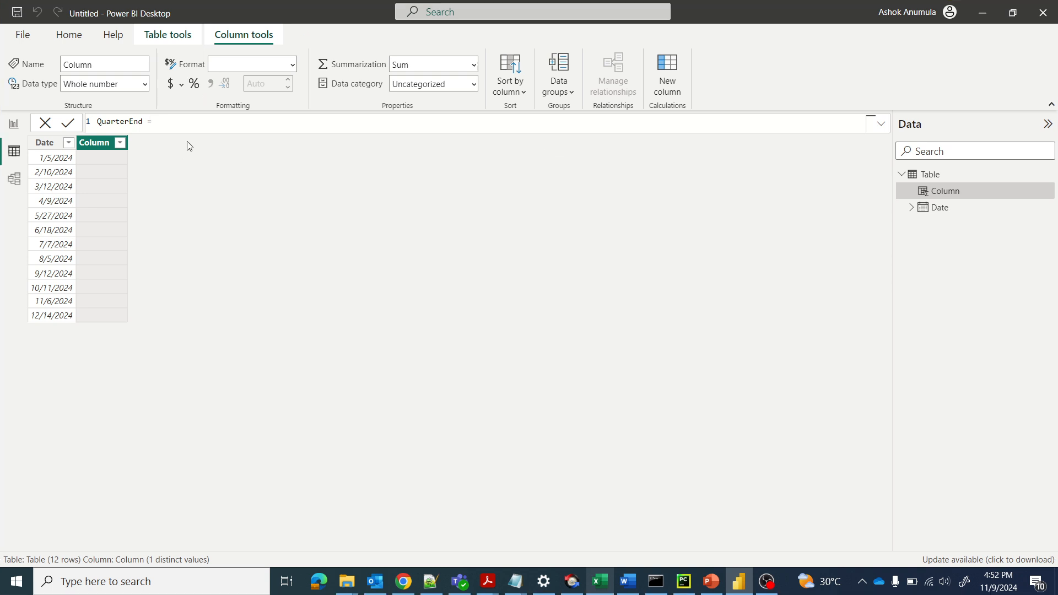
Begin the QuarterEnd expression with a DATE function whose year argument is YEAR('Table'[Date]).
type("DA")
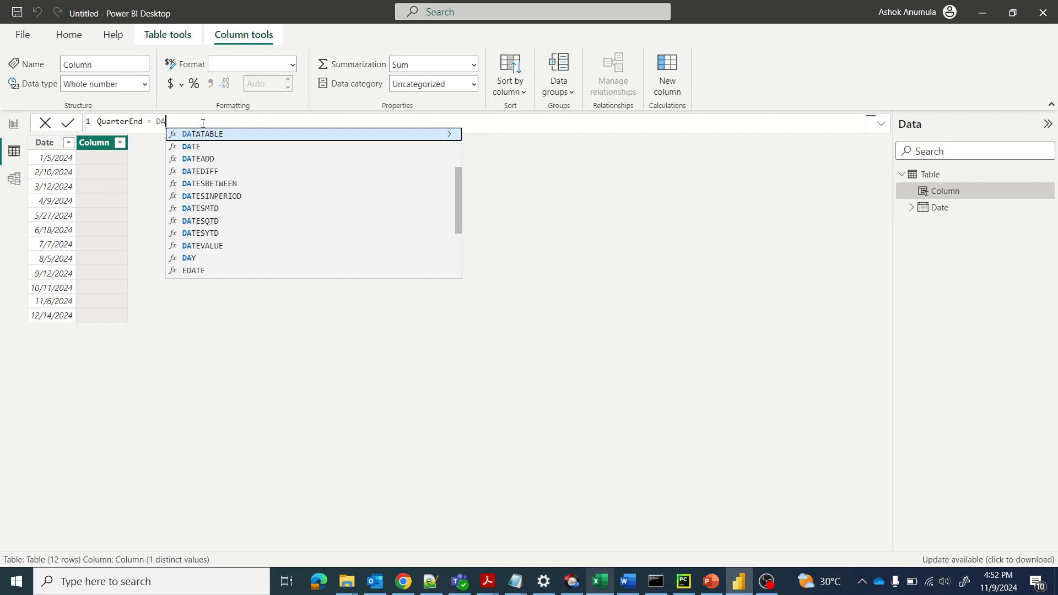
type("TE(")
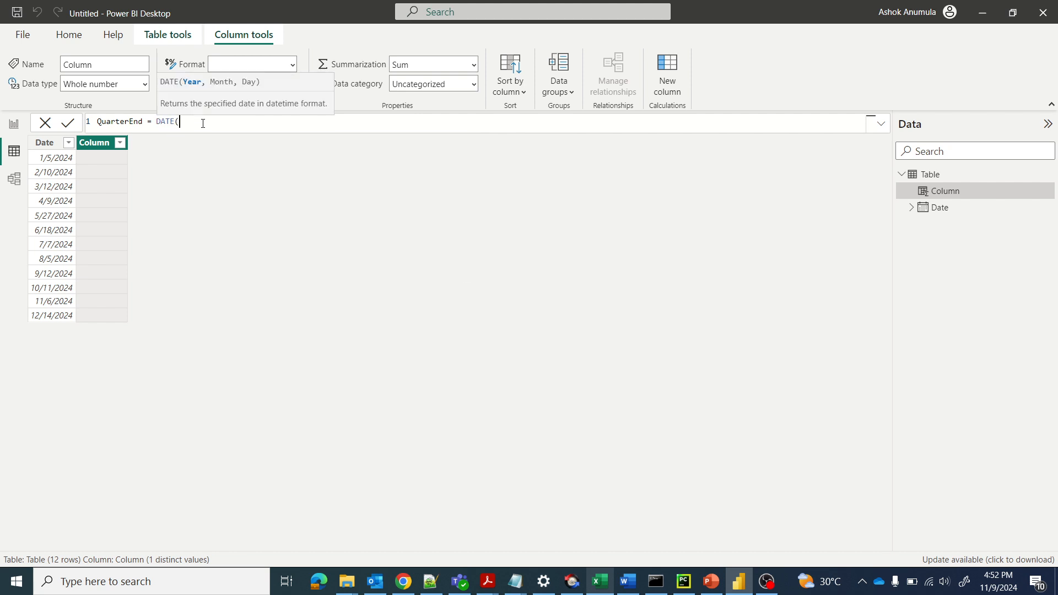
type("YEA")
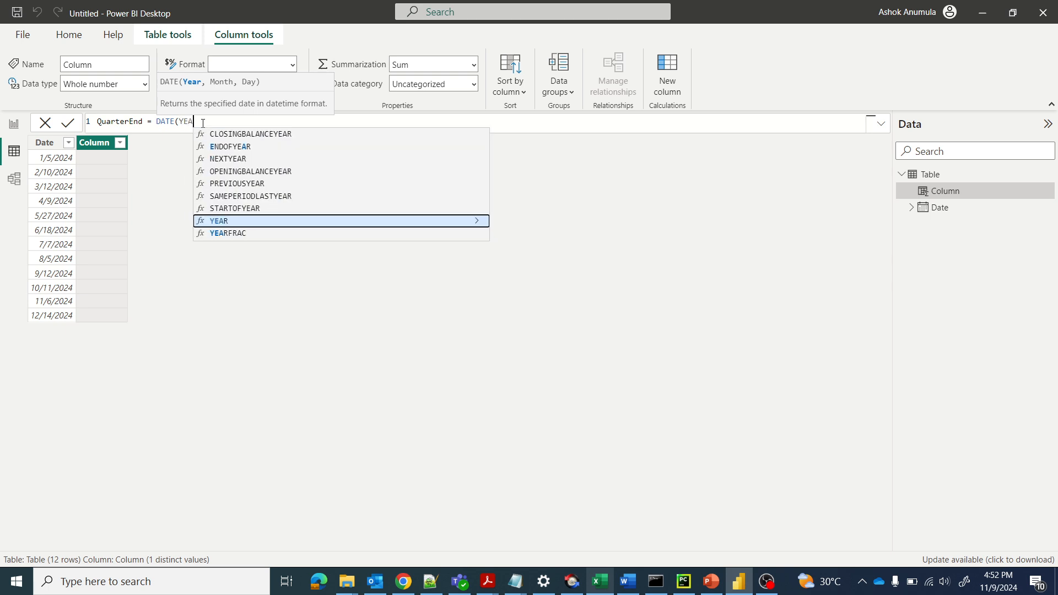
type("R(")
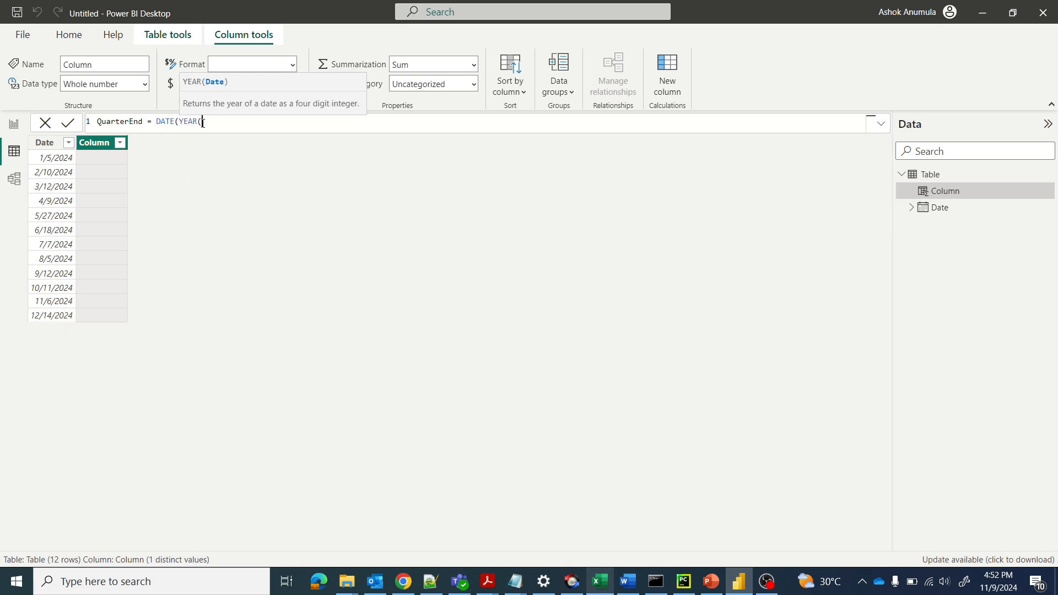
type("dat")
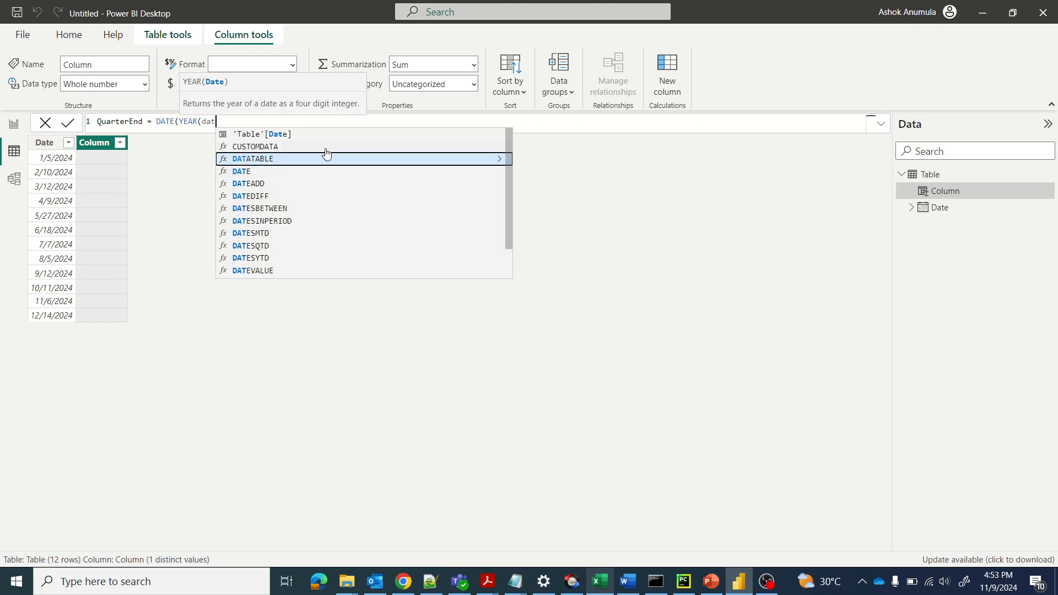
left_click(305, 135)
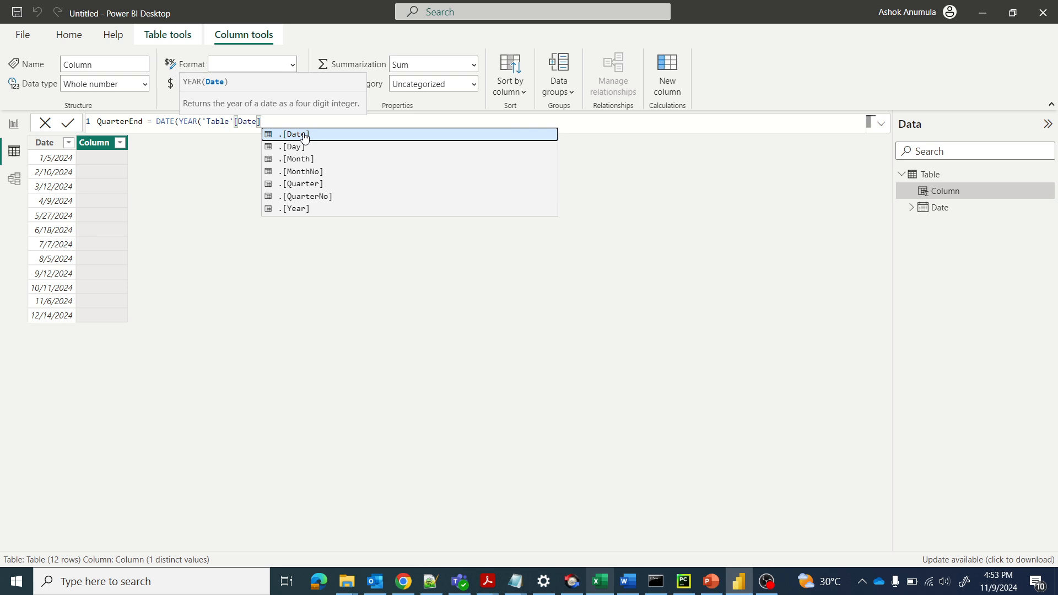
type("),")
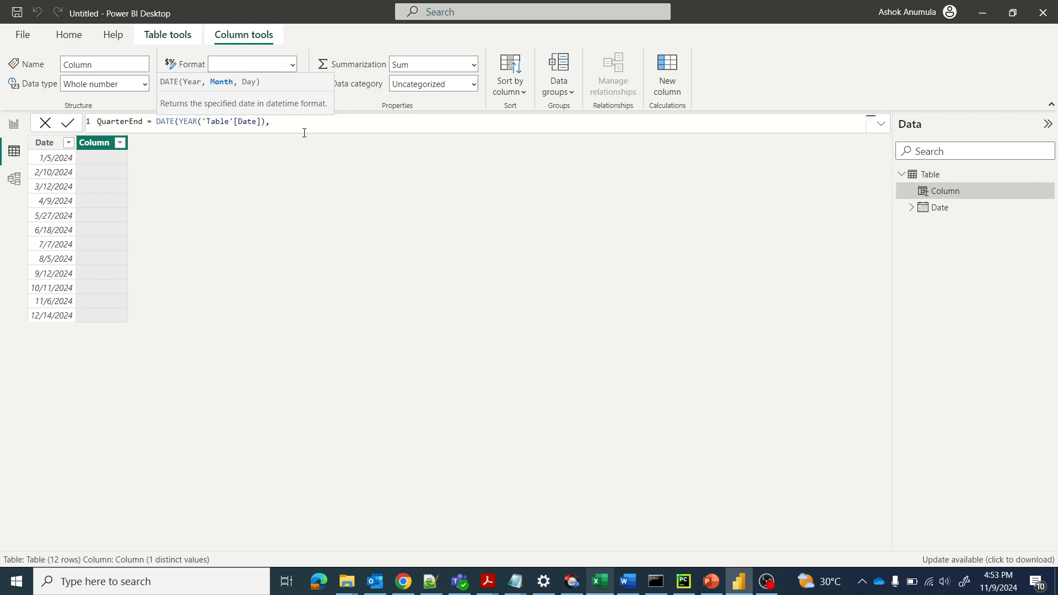
Complete the DATE function with QUARTER('Table'[Date])*3 as the month and 1 as the day.
type(" QUAR")
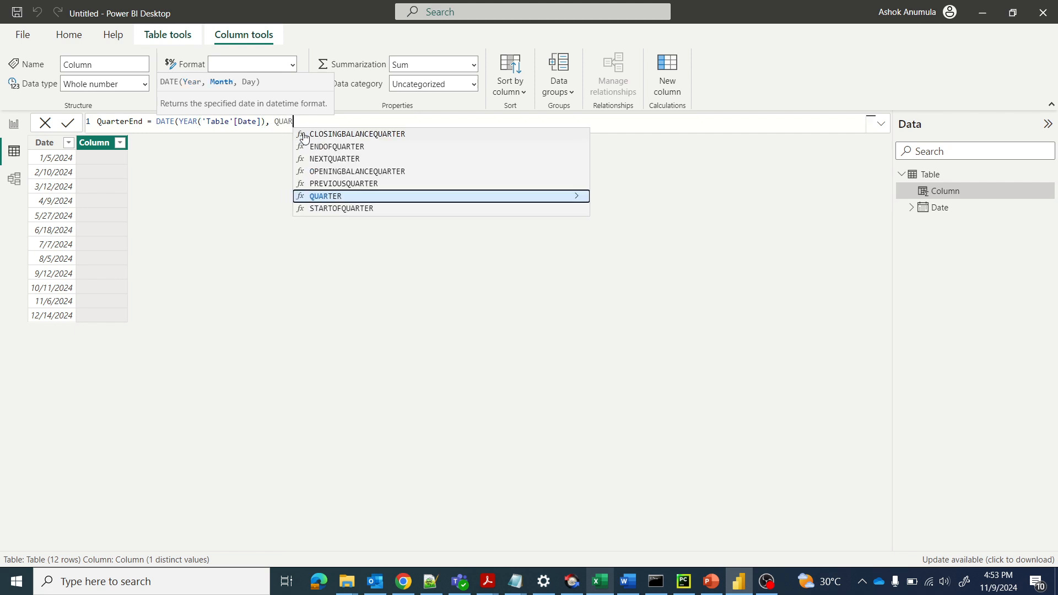
type("TER")
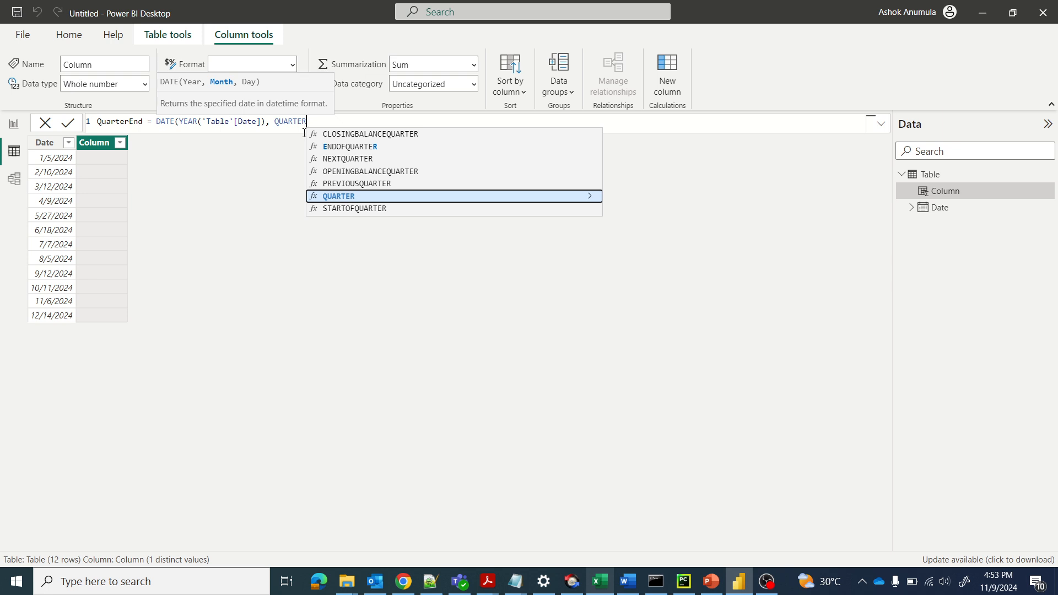
type("(date")
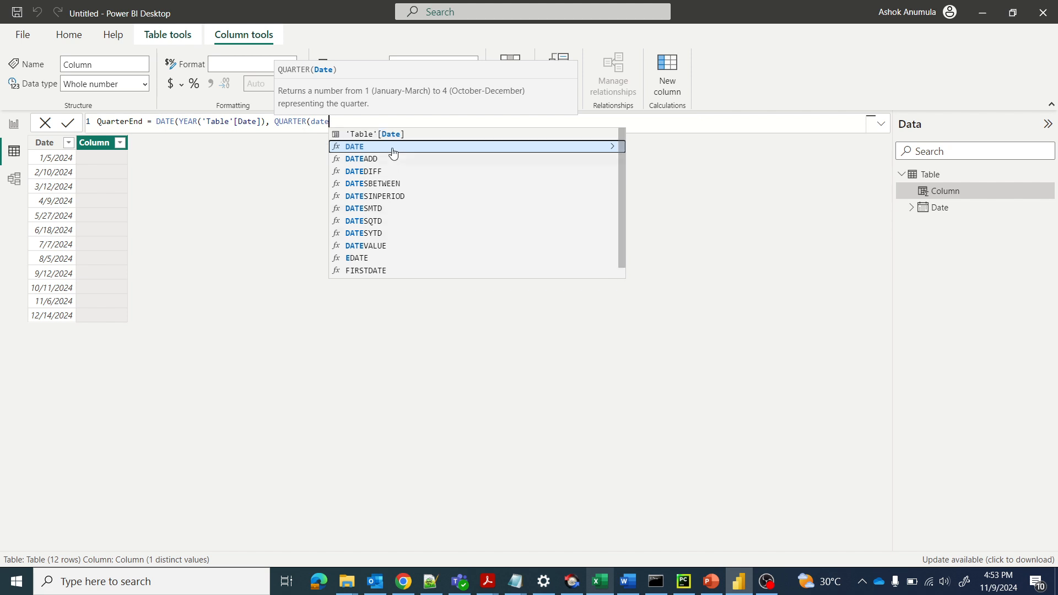
left_click(390, 134)
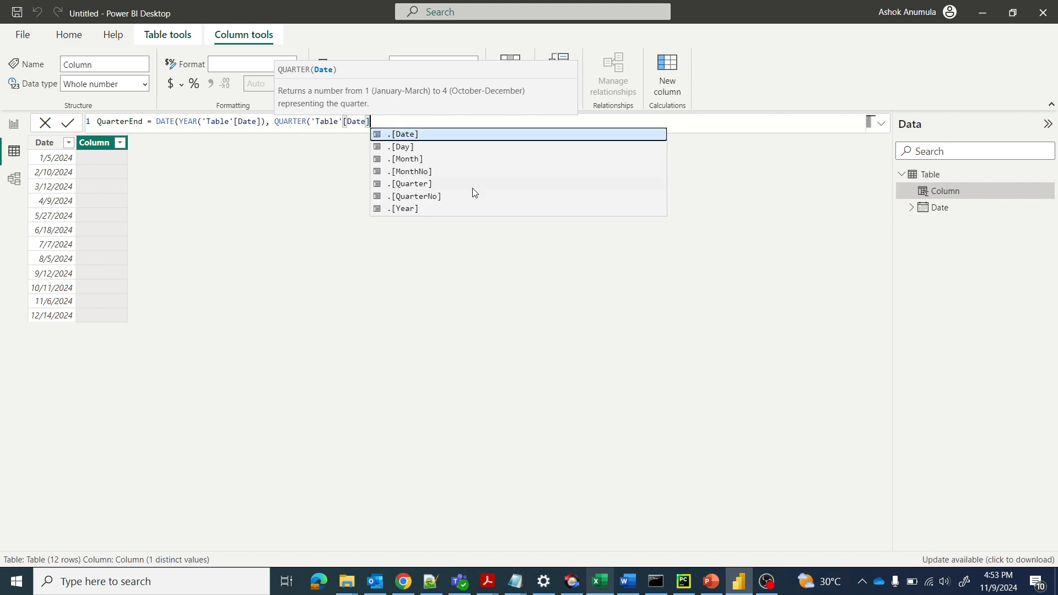
type(")*3")
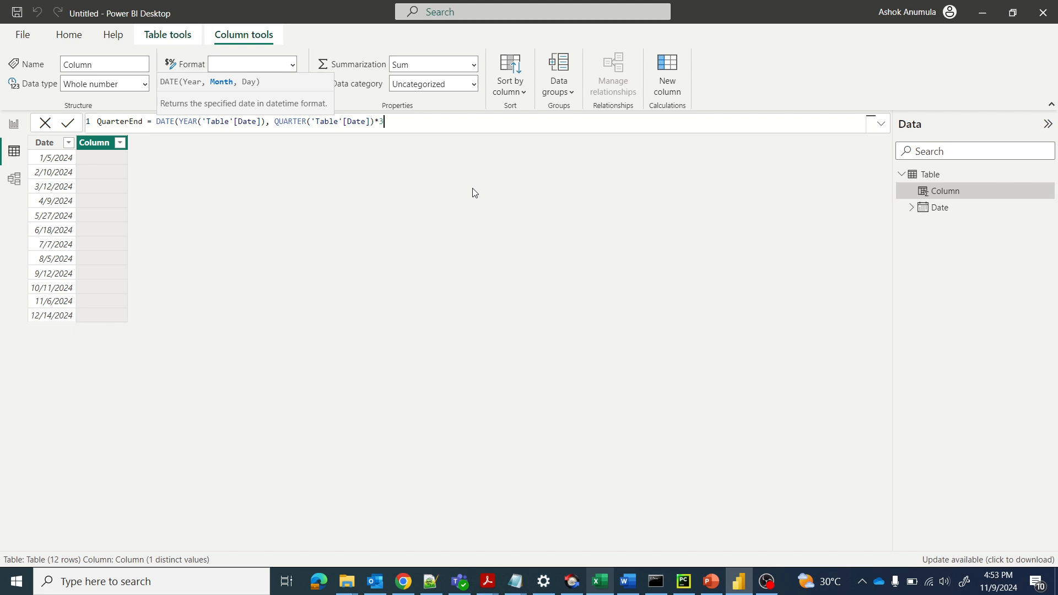
type(", 1)")
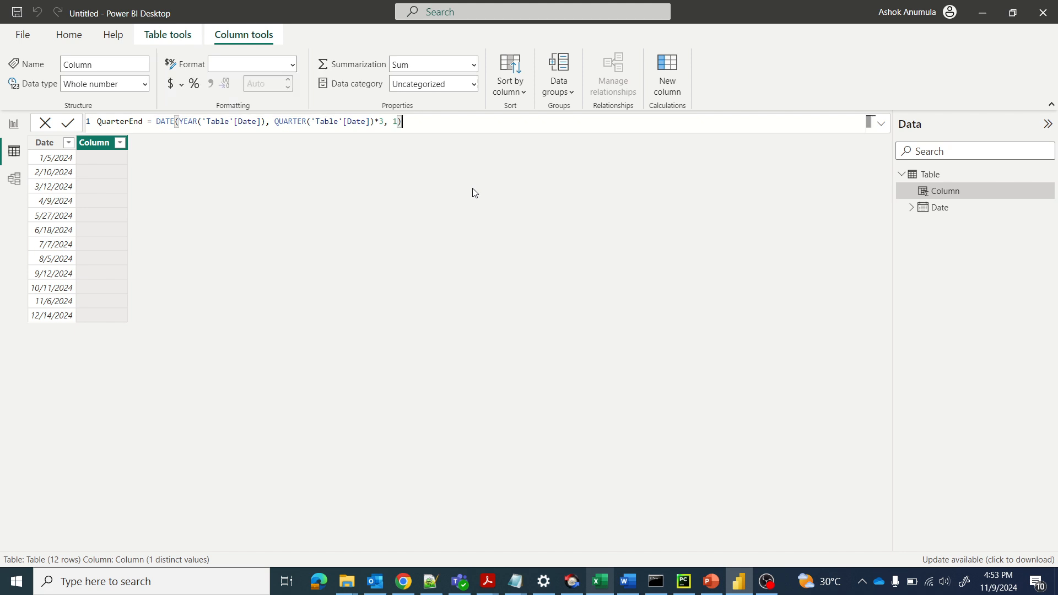
Wrap the DATE expression in EOMONTH with a month offset of 0 and commit the QuarterEnd formula.
left_click(159, 120)
type("EO")
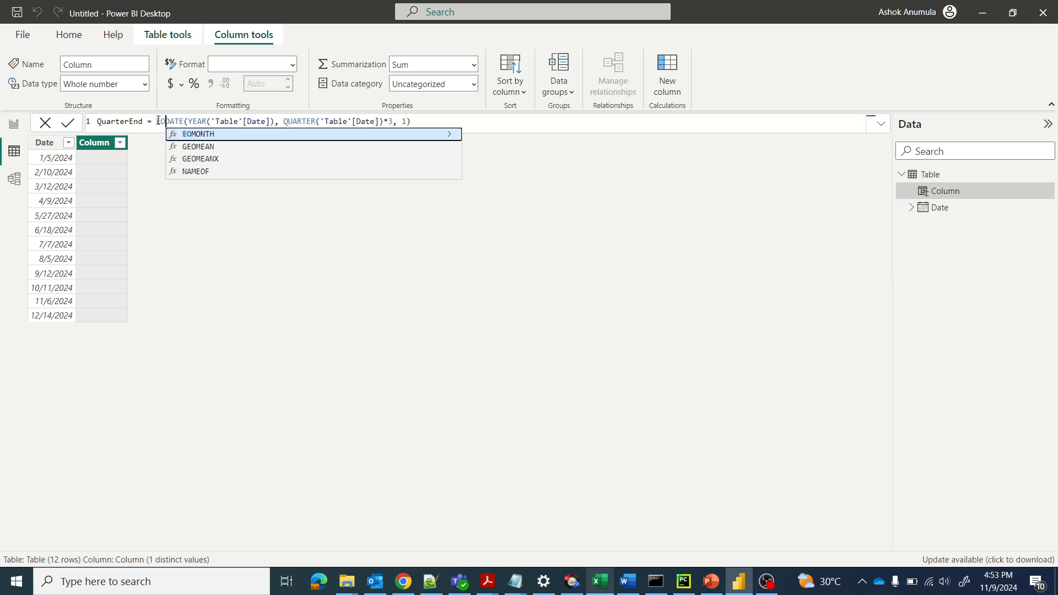
type("MONTH")
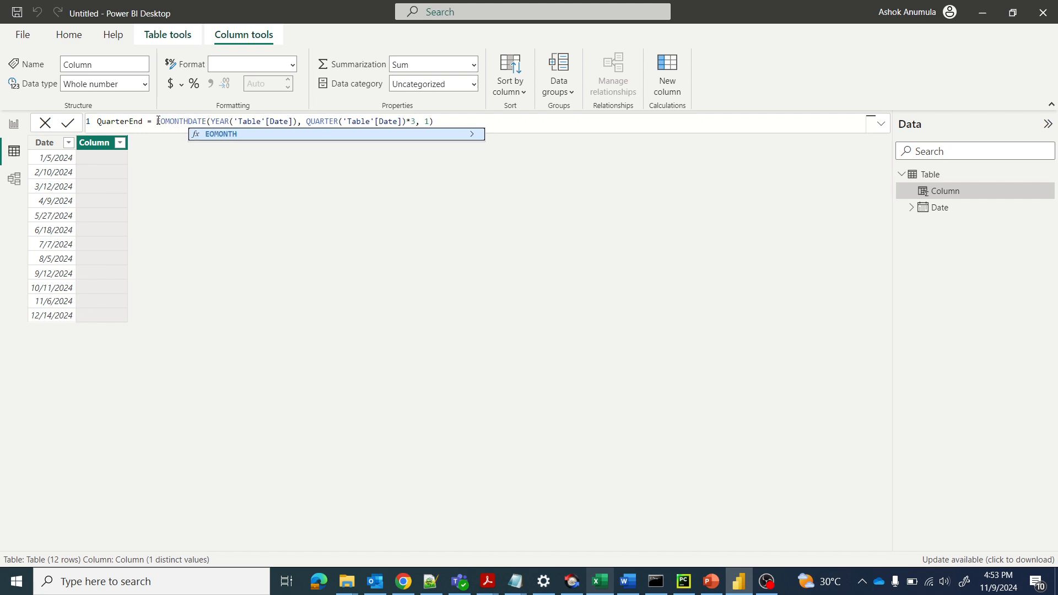
type("(")
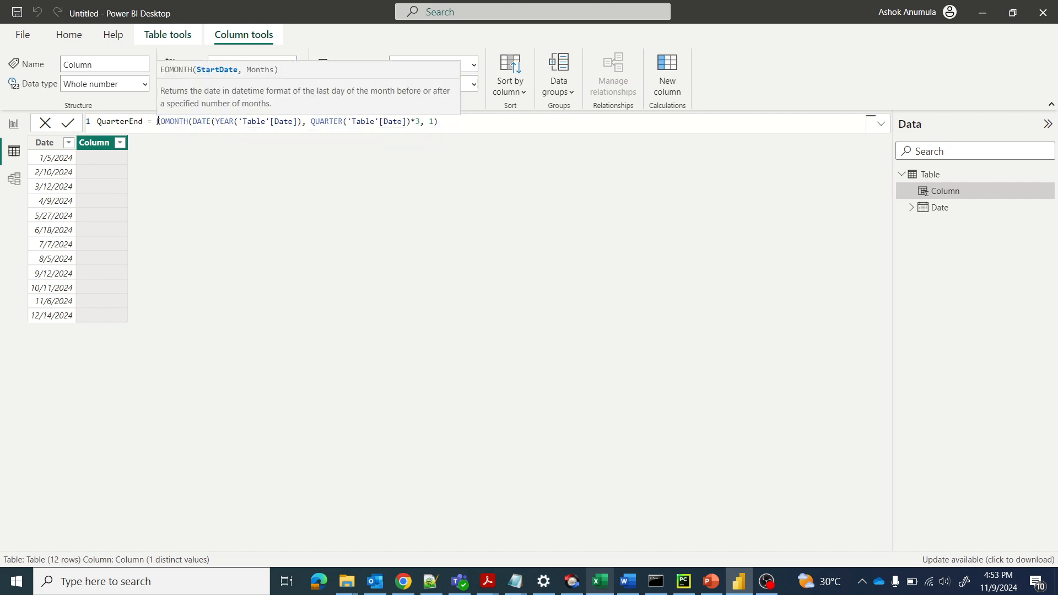
left_click(456, 125)
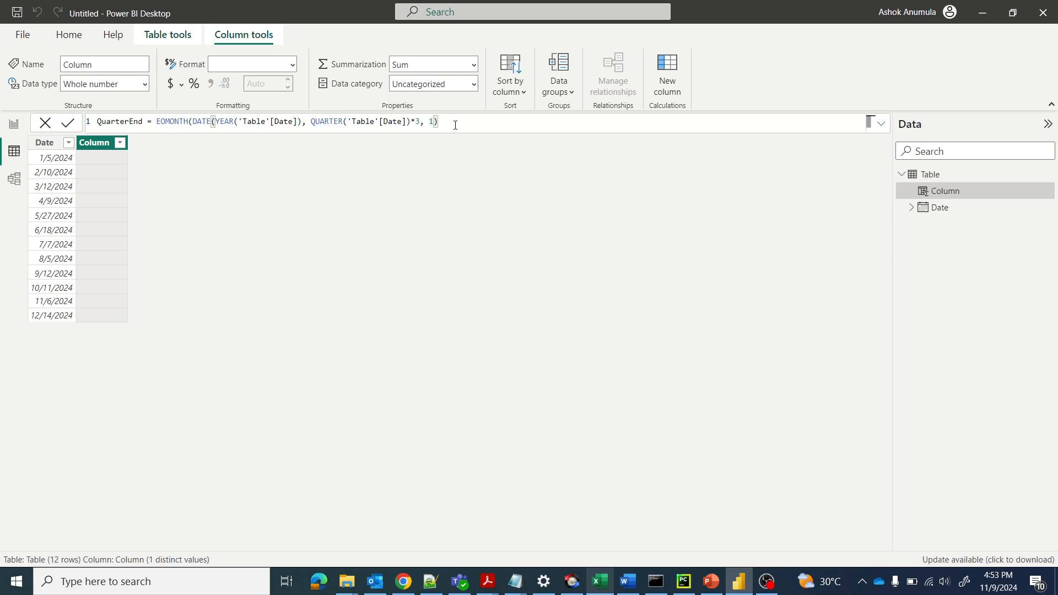
type(",0")
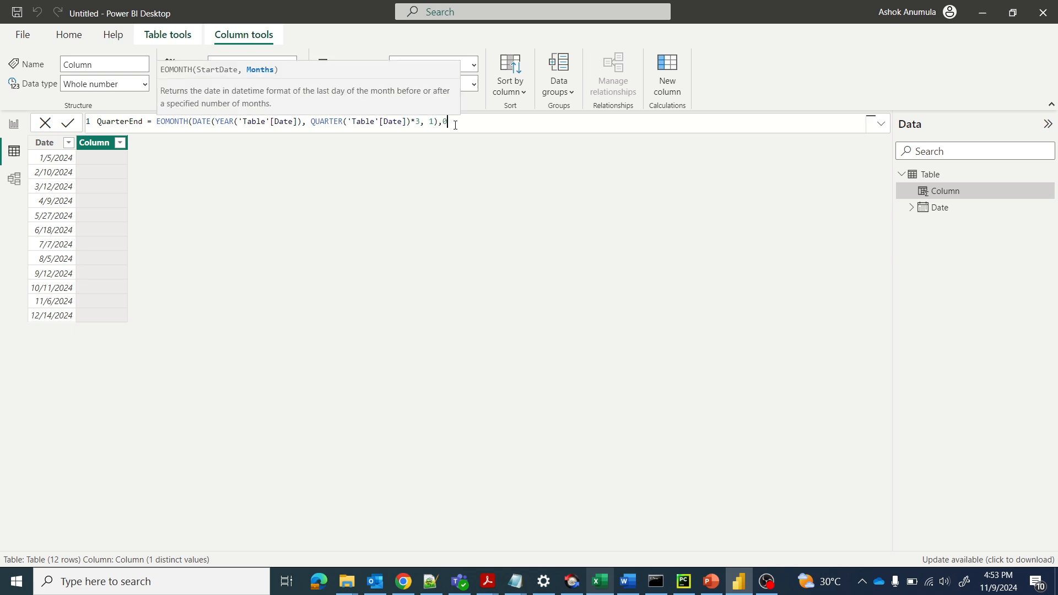
type(")")
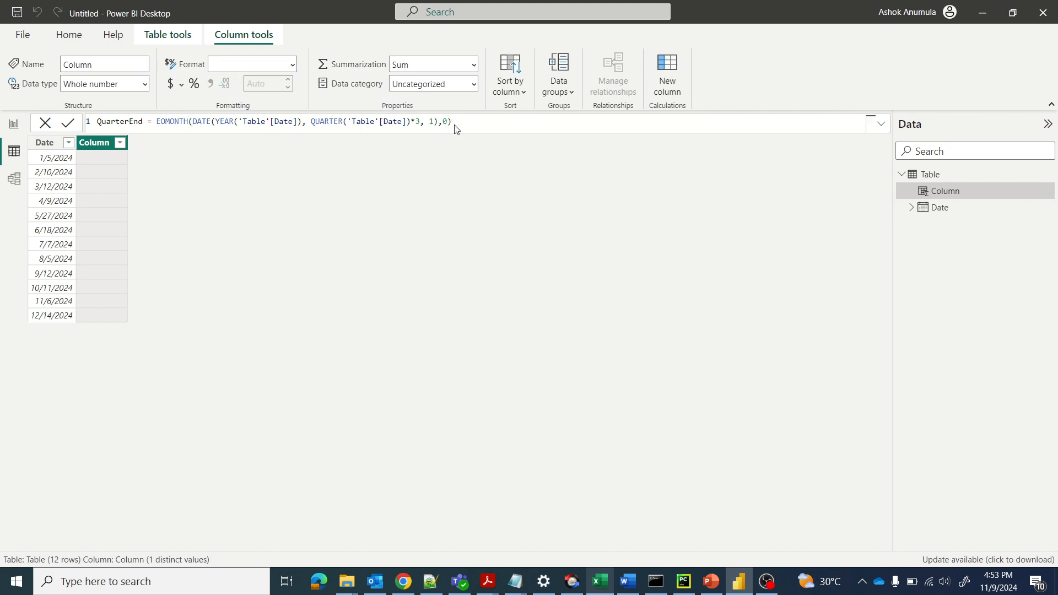
key("Return")
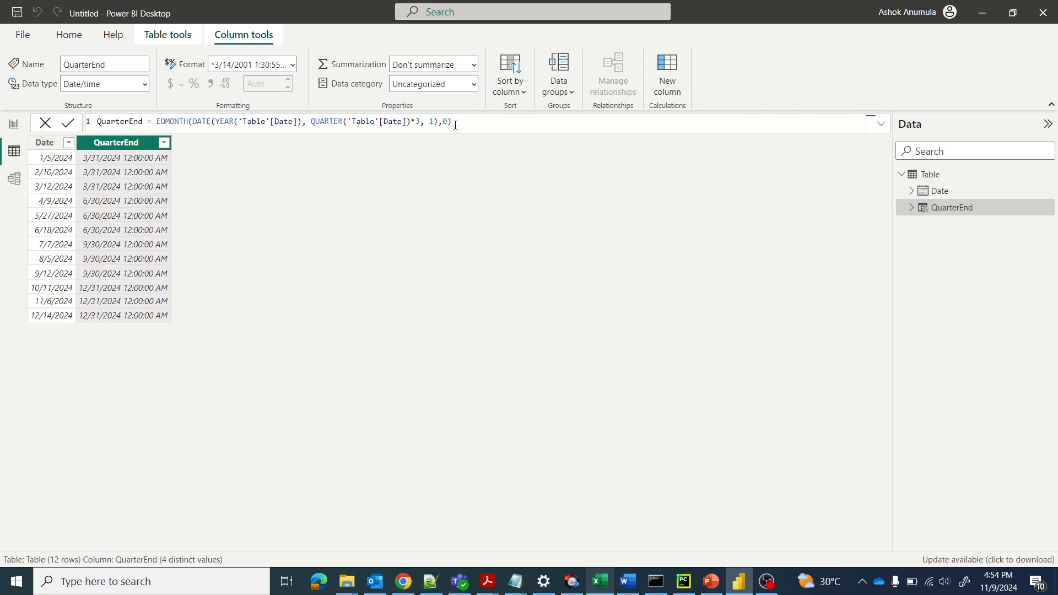
Format the QuarterEnd column as a short date, *3/14/2001 (Short Date).
left_click(294, 64)
left_click(292, 123)
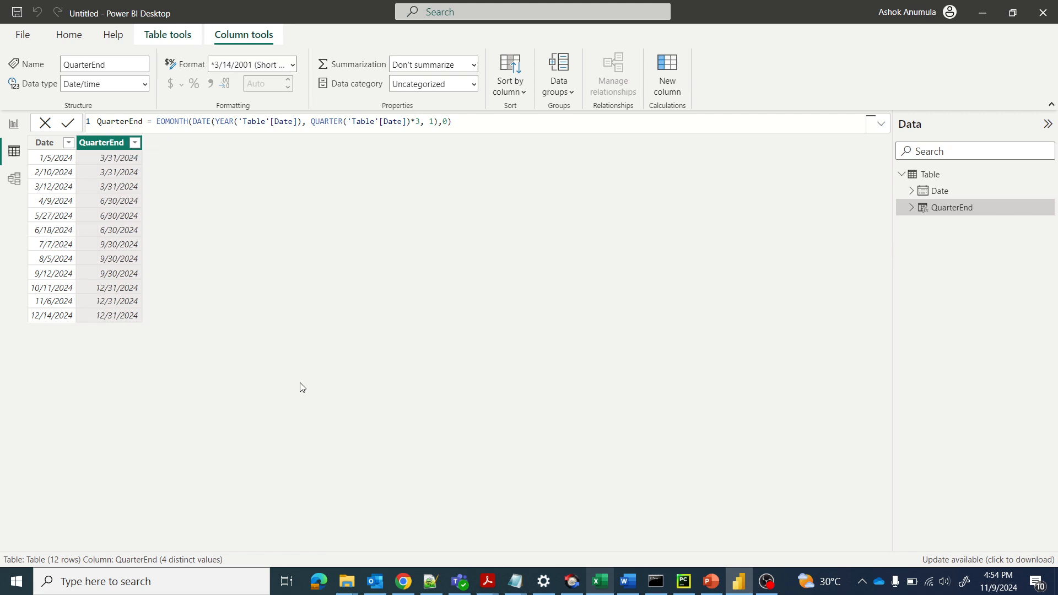
key("ctrl+2")
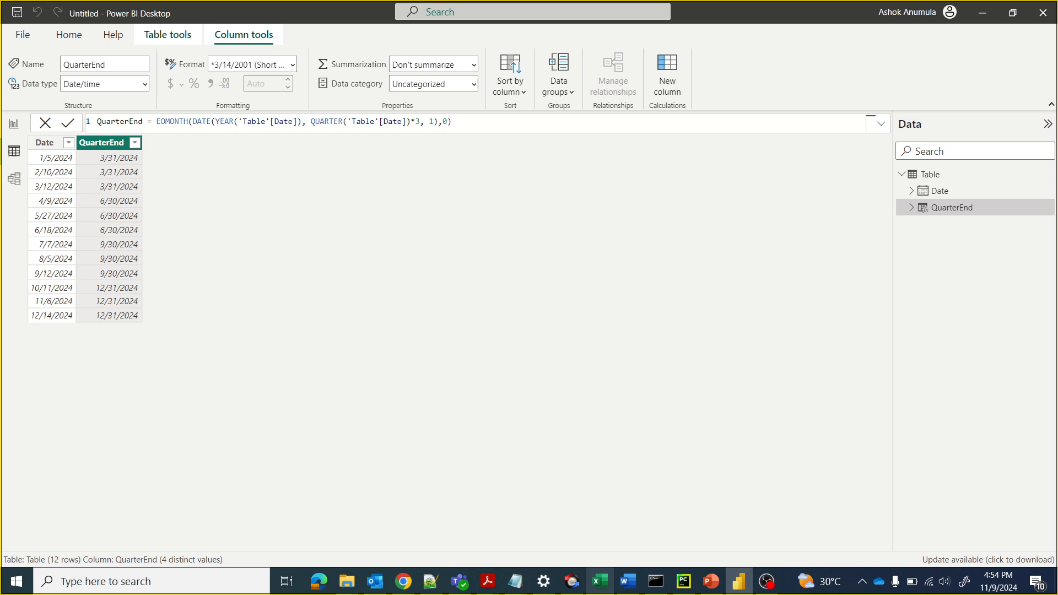
mouse_move(29, 153)
left_mouse_down()
mouse_move(62, 180)
mouse_move(147, 194)
left_mouse_up()
left_click_drag(34, 197, 143, 235)
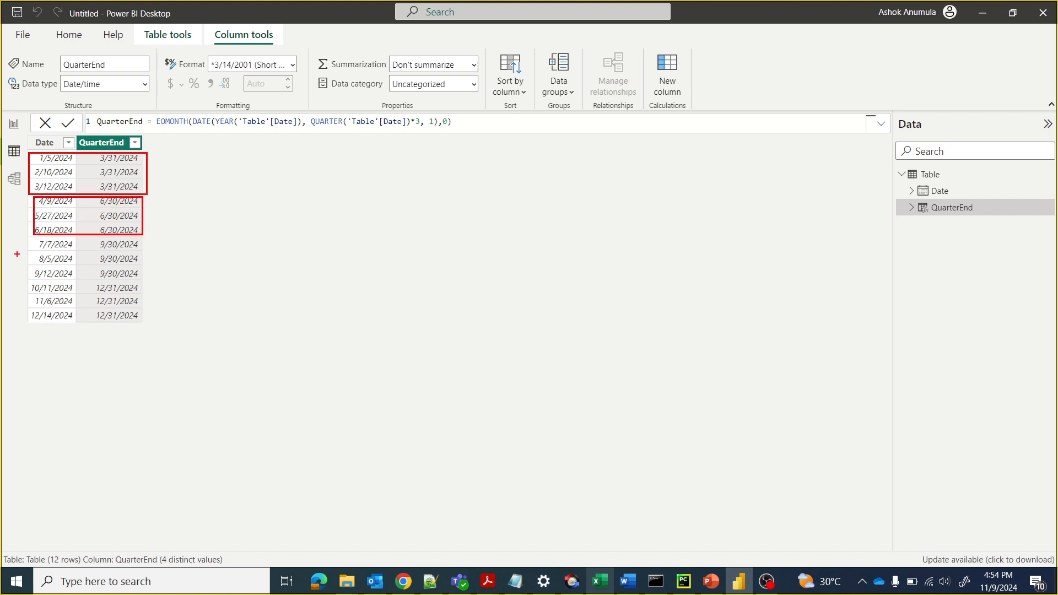
left_click_drag(34, 238, 150, 279)
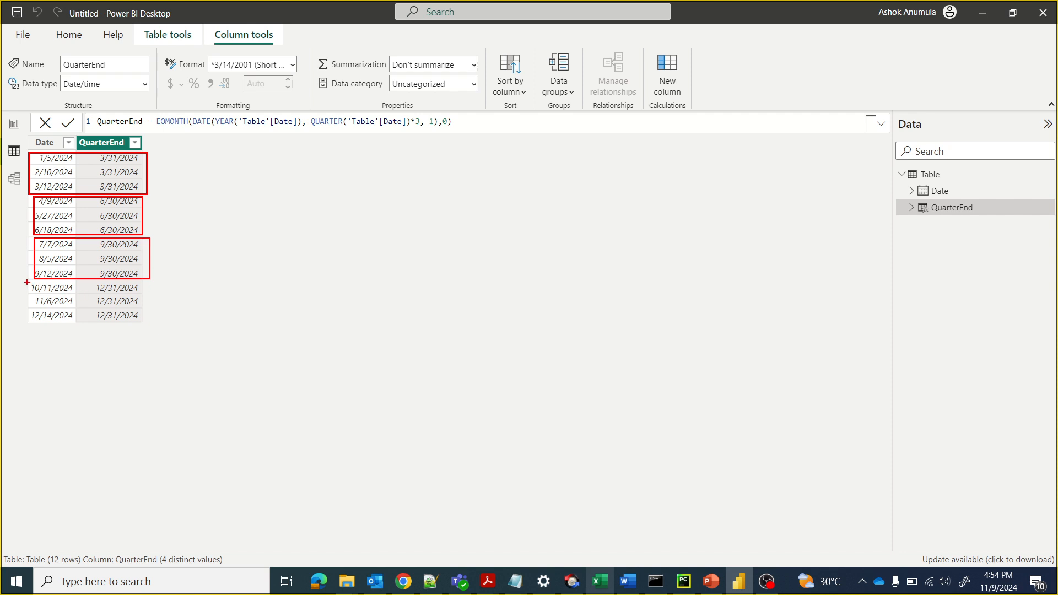
mouse_move(28, 282)
left_mouse_down()
mouse_move(59, 303)
mouse_move(152, 324)
left_mouse_up()
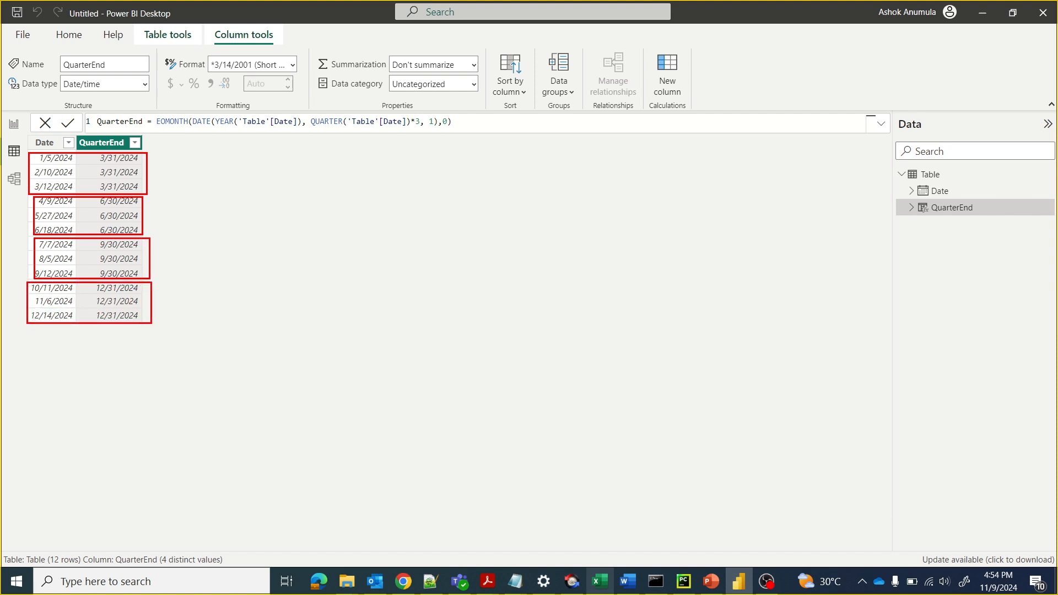